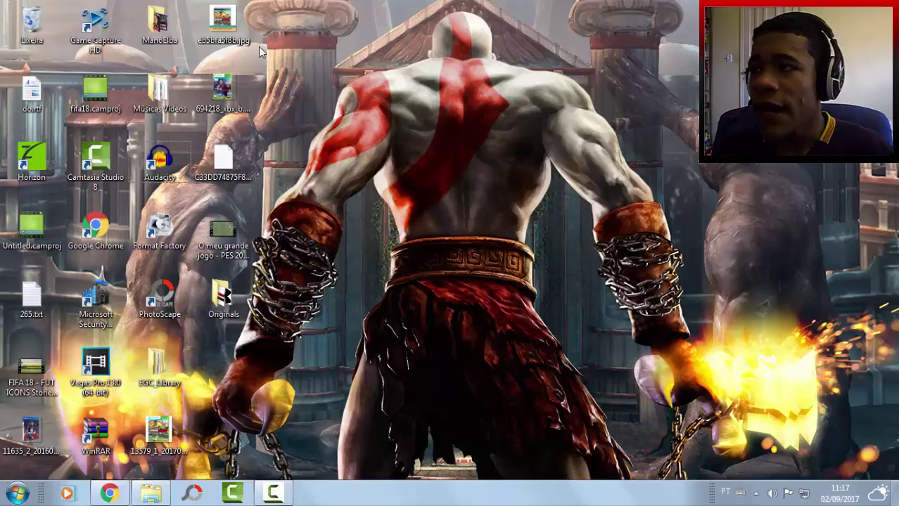
# Step: Examine the C33DD74875F8381F019BF9A10074D3EEB04C55EB4A package file on the desktop
pyautogui.moveTo(297, 24); pyautogui.dragTo(33, 459)
pyautogui.click(448, 149)
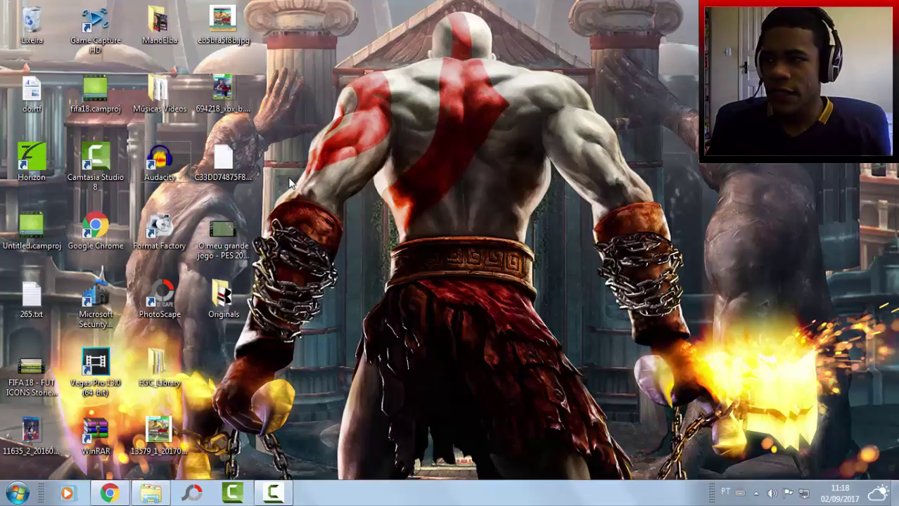
pyautogui.click(223, 161)
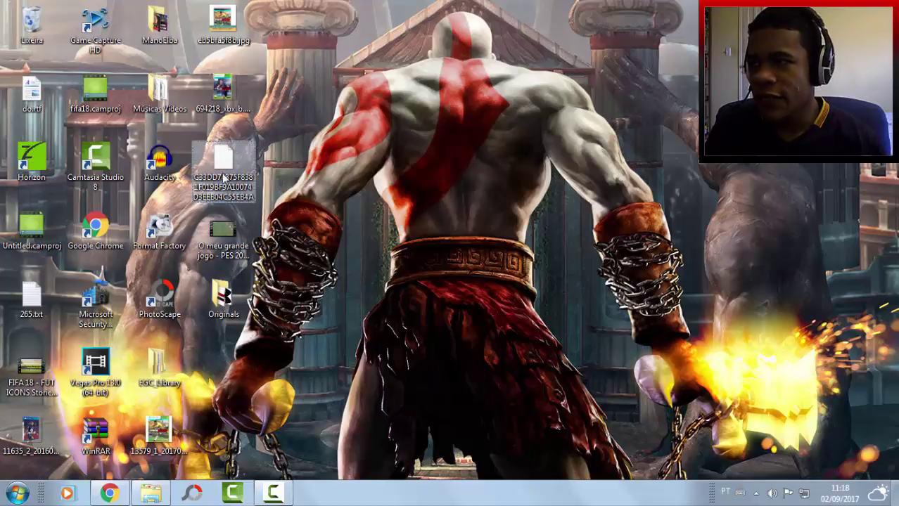
pyautogui.moveTo(228, 171)
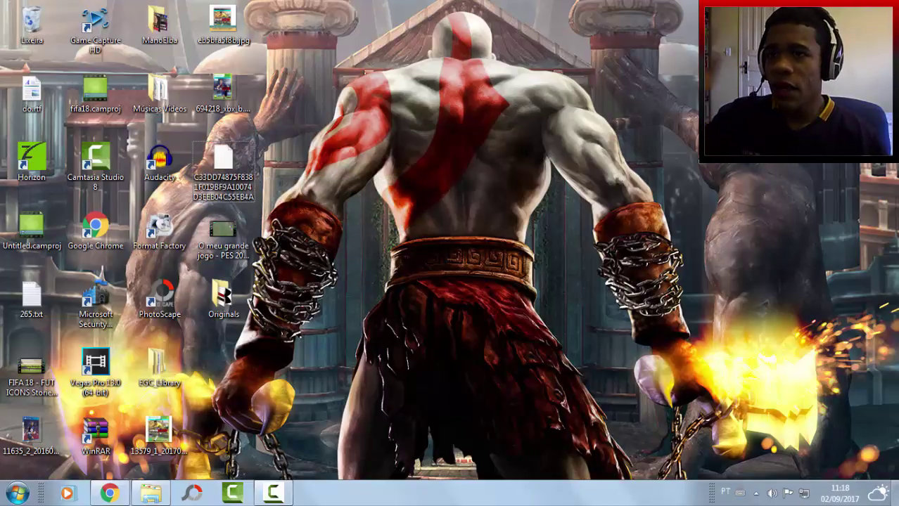
pyautogui.moveTo(711, 53); pyautogui.dragTo(57, 301)
pyautogui.click(243, 162)
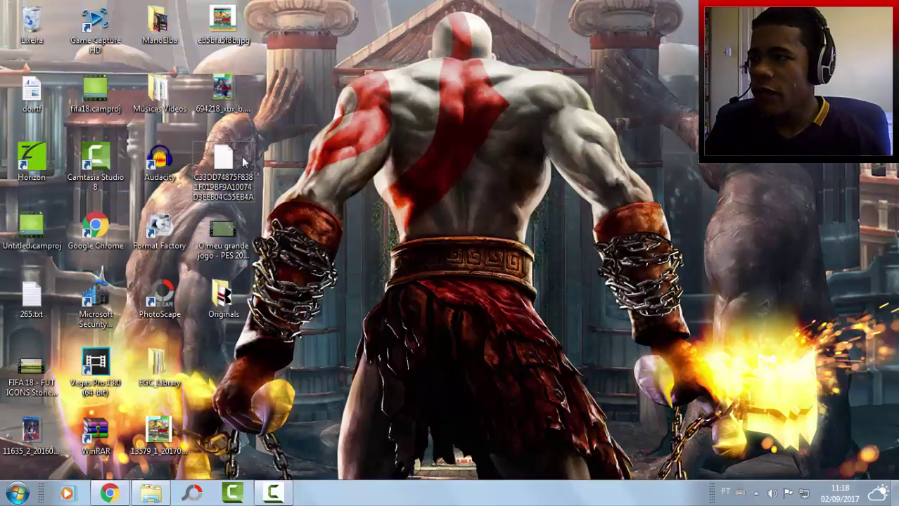
pyautogui.moveTo(227, 181)
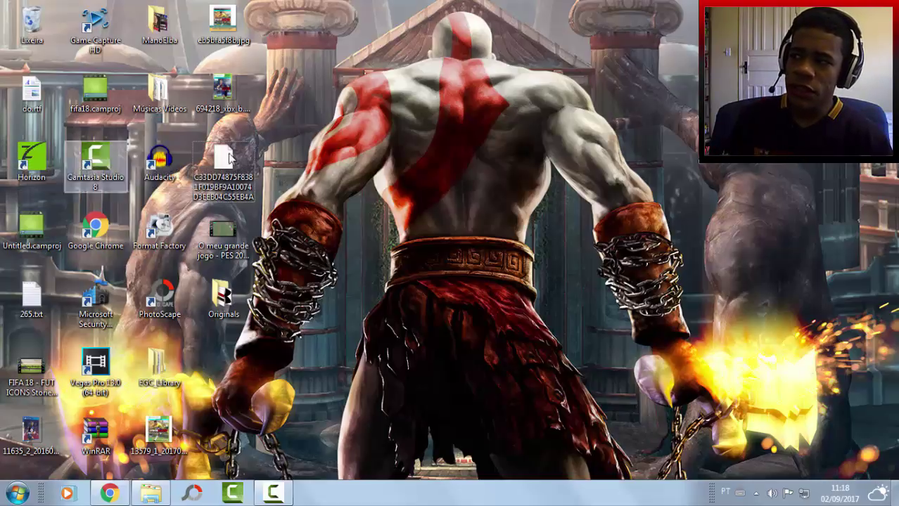
pyautogui.moveTo(257, 10); pyautogui.dragTo(42, 450)
pyautogui.moveTo(370, 15); pyautogui.dragTo(562, 322)
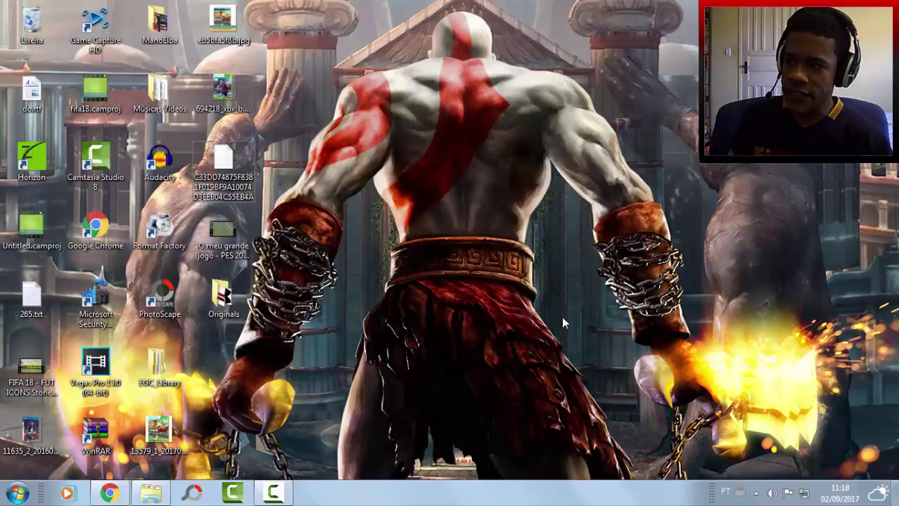
# Step: Launch Horizon from the desktop, acknowledge the offline mode notice and reposition its window
pyautogui.click(26, 176)
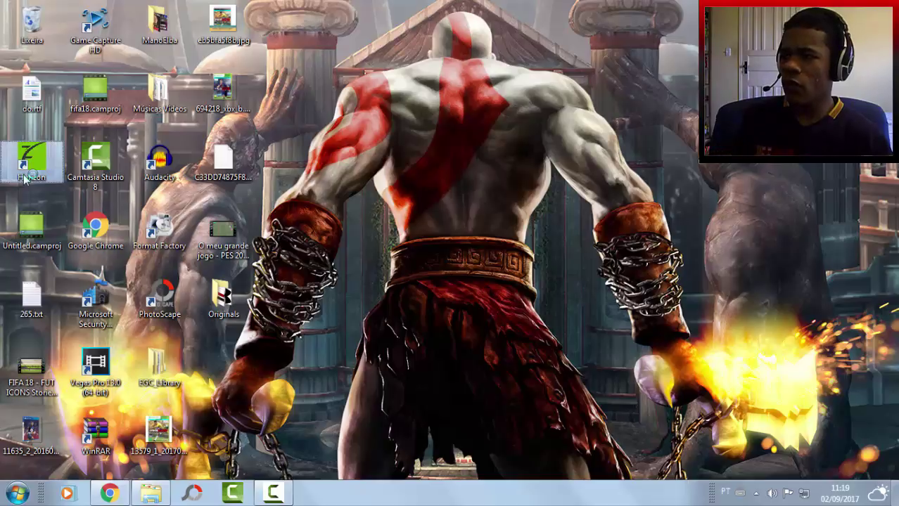
pyautogui.doubleClick(26, 179)
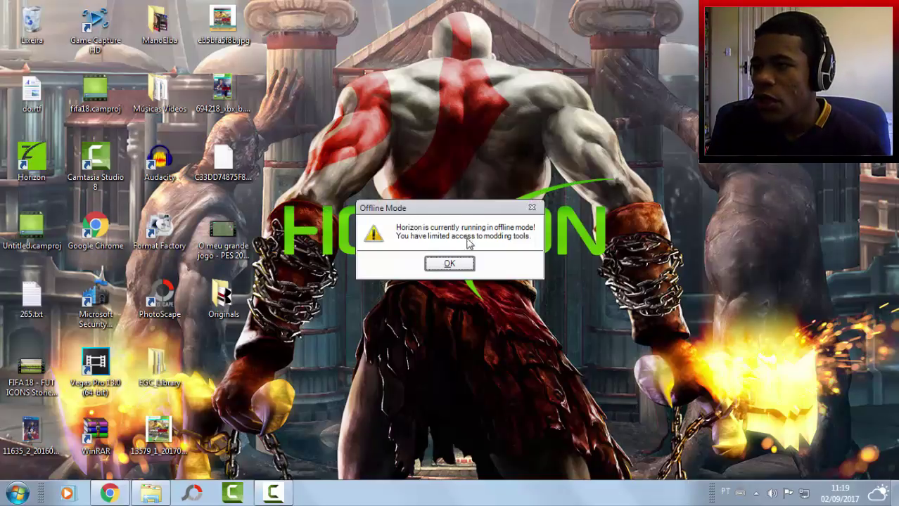
pyautogui.click(453, 262)
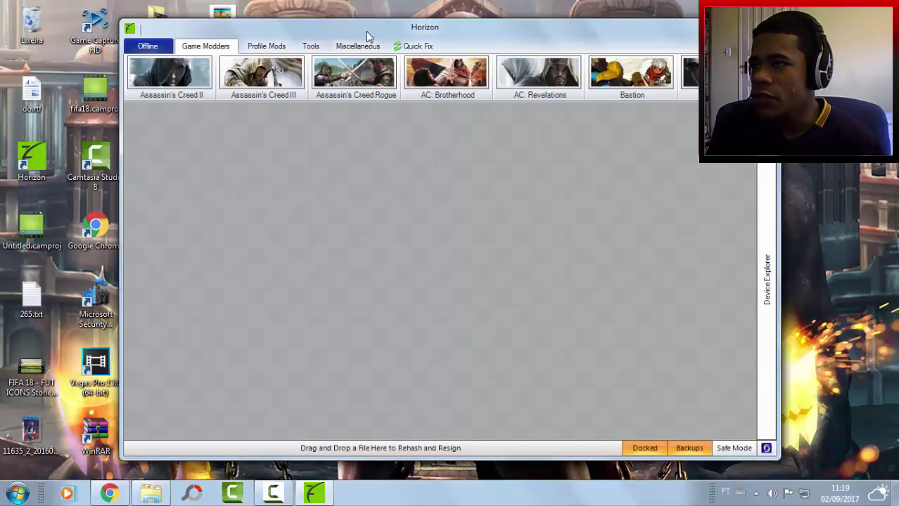
pyautogui.moveTo(397, 27); pyautogui.dragTo(481, 29)
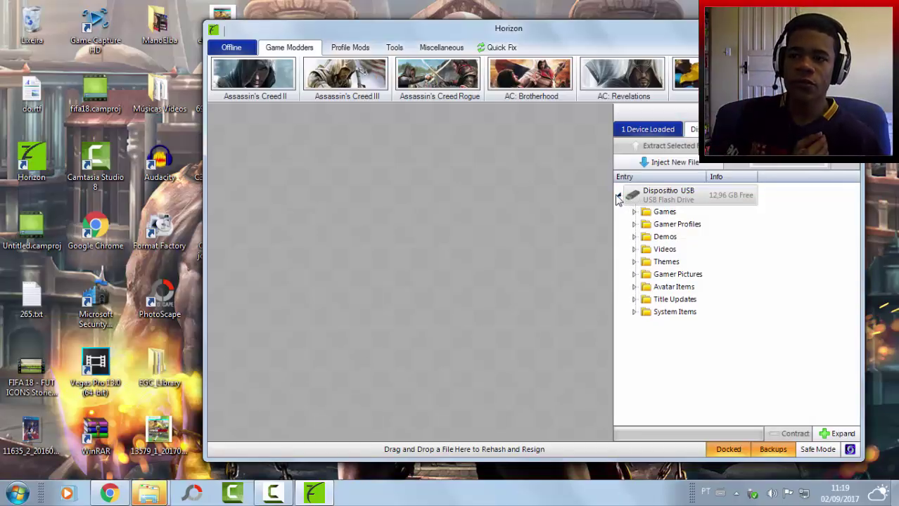
pyautogui.click(634, 237)
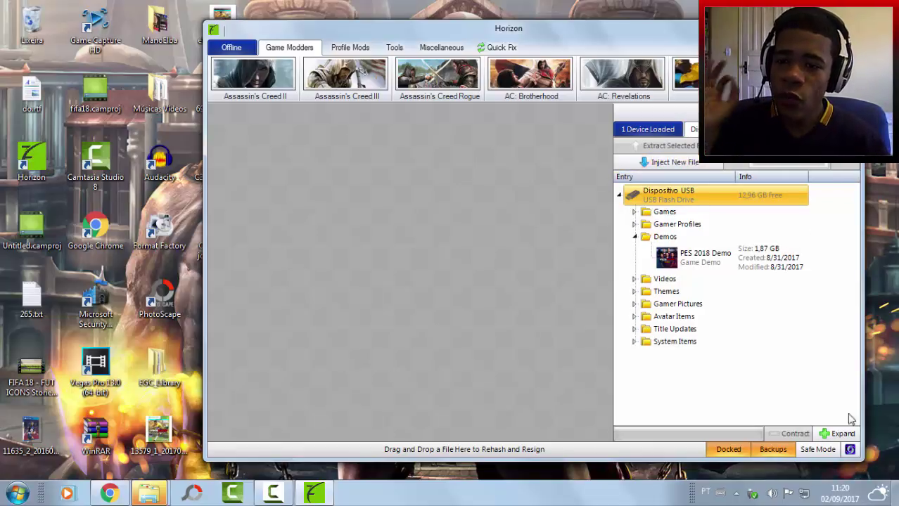
pyautogui.click(894, 494)
pyautogui.click(409, 211)
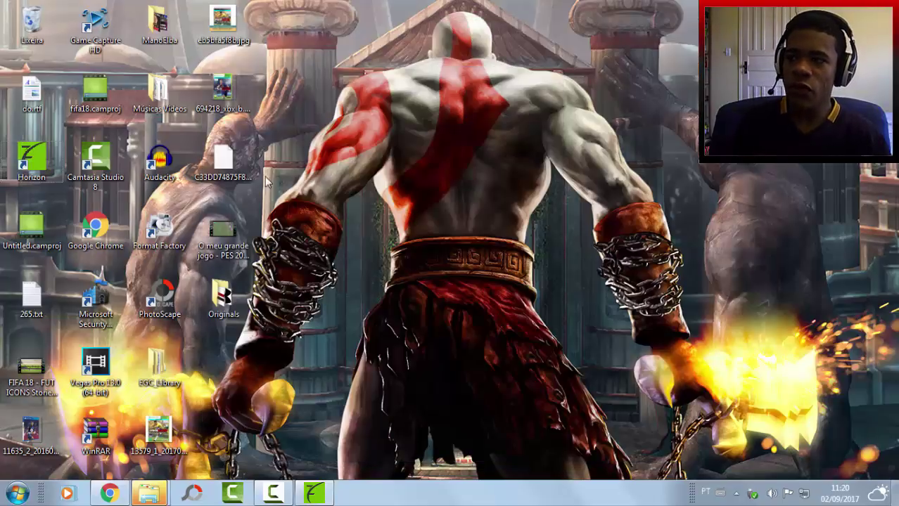
pyautogui.click(332, 495)
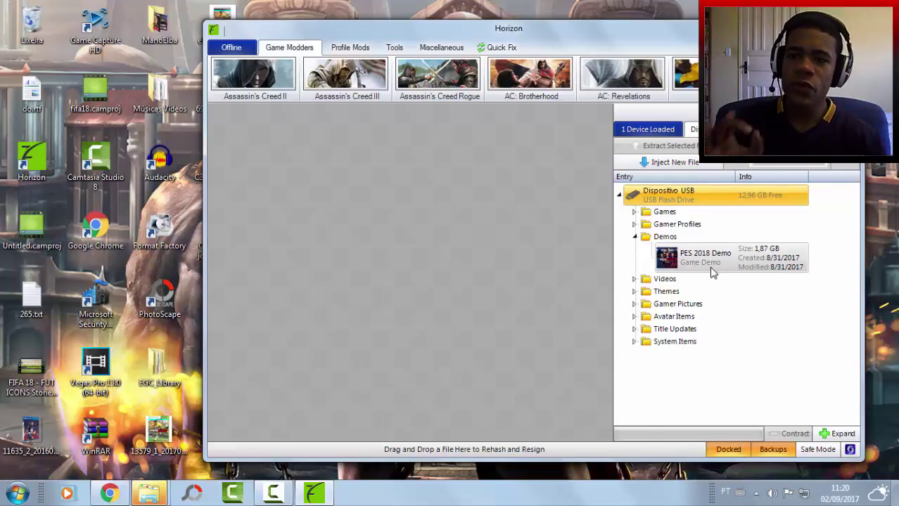
pyautogui.click(677, 163)
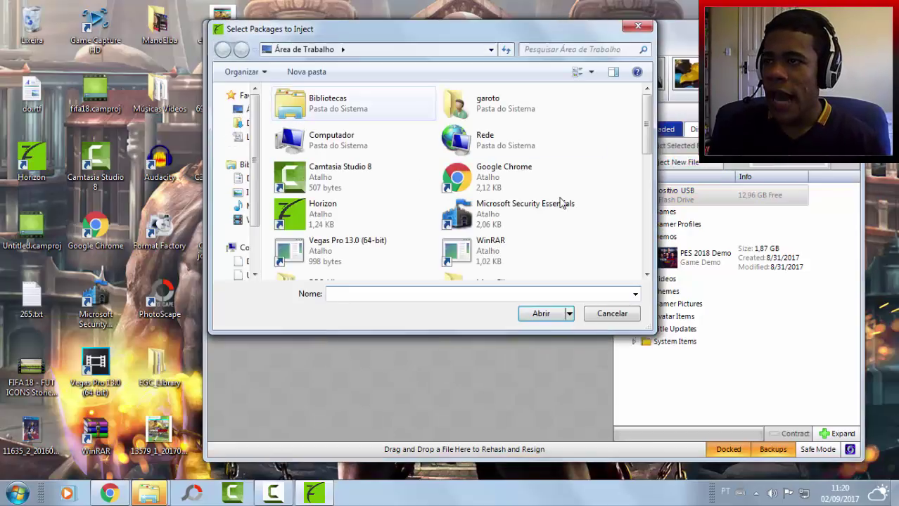
pyautogui.scroll(-10, 562, 204)
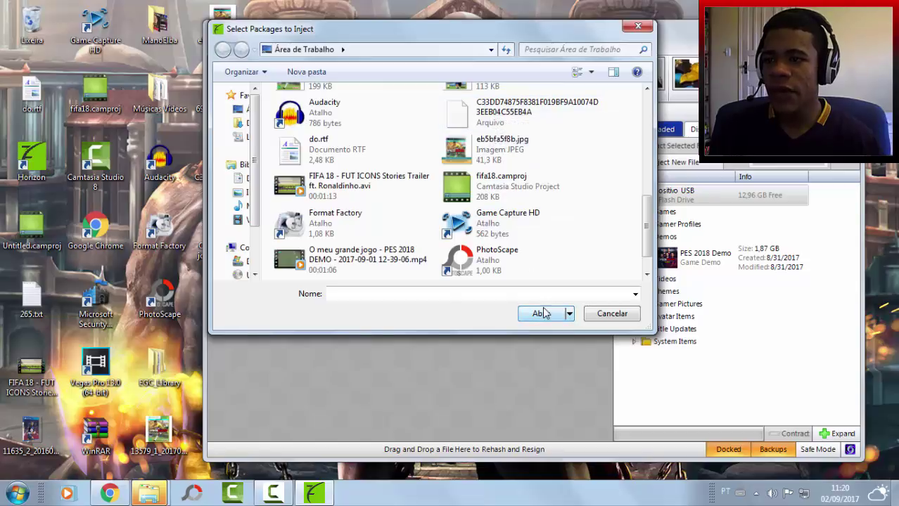
pyautogui.click(626, 315)
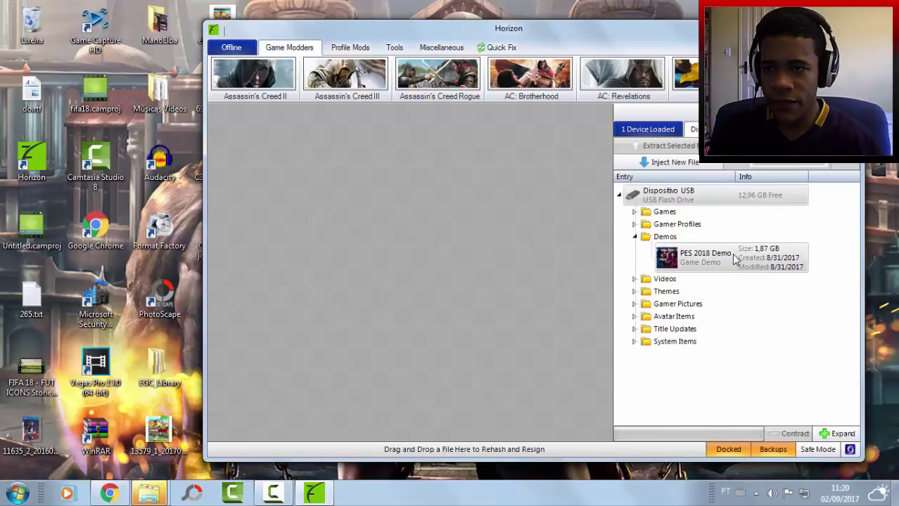
# Step: Try to inject the C33DD74875F8381F019BF9A10074D3EEB04C55EB4A file from the desktop into the USB drive in Horizon
pyautogui.press('Return')
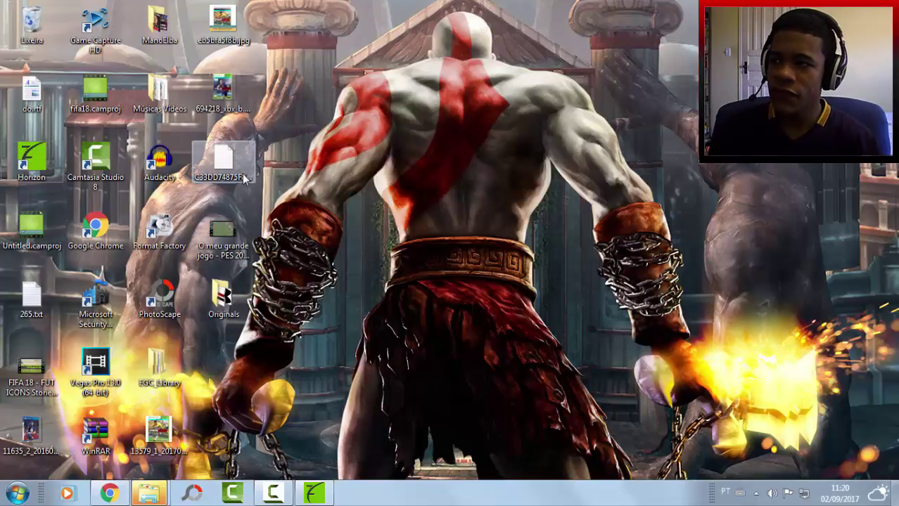
pyautogui.moveTo(243, 163)
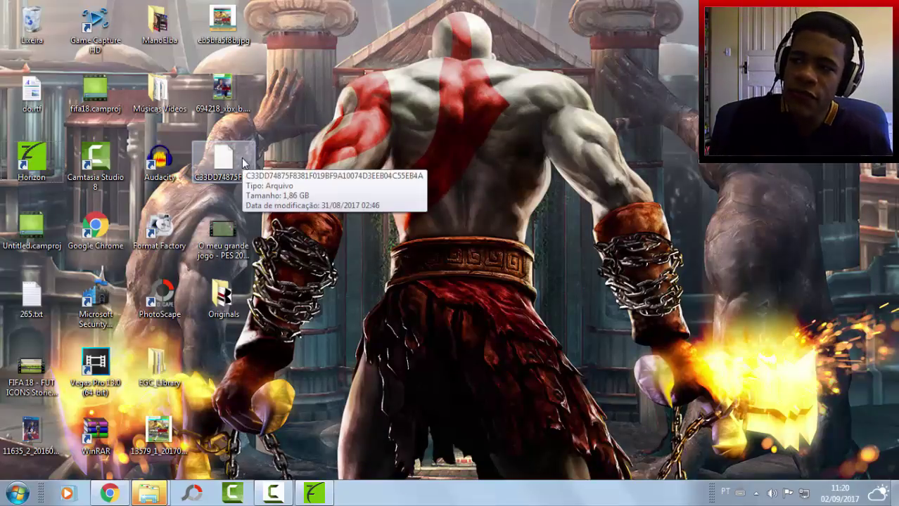
pyautogui.moveTo(227, 162); pyautogui.dragTo(322, 498)
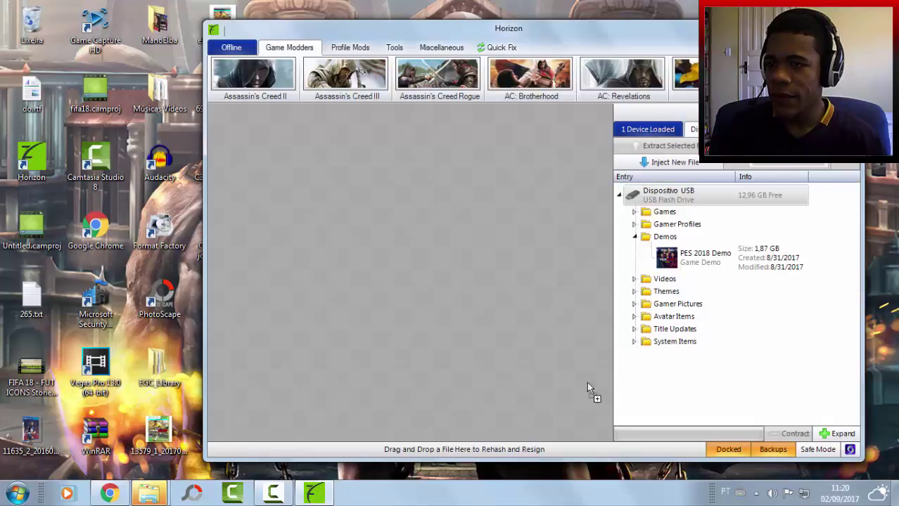
pyautogui.moveTo(689, 320); pyautogui.dragTo(265, 274)
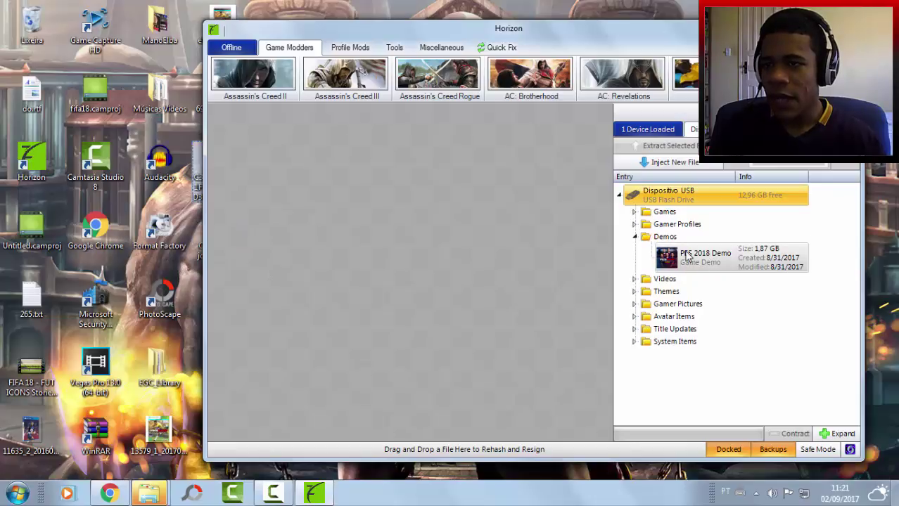
# Step: Collapse and re-expand the Demos folder to check the PES 2018 Demo entry on the USB drive
pyautogui.click(634, 236)
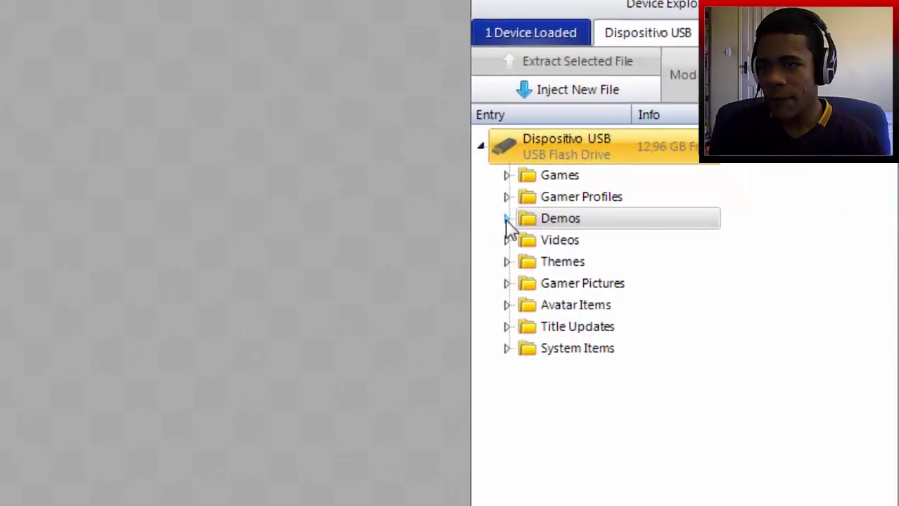
pyautogui.click(506, 219)
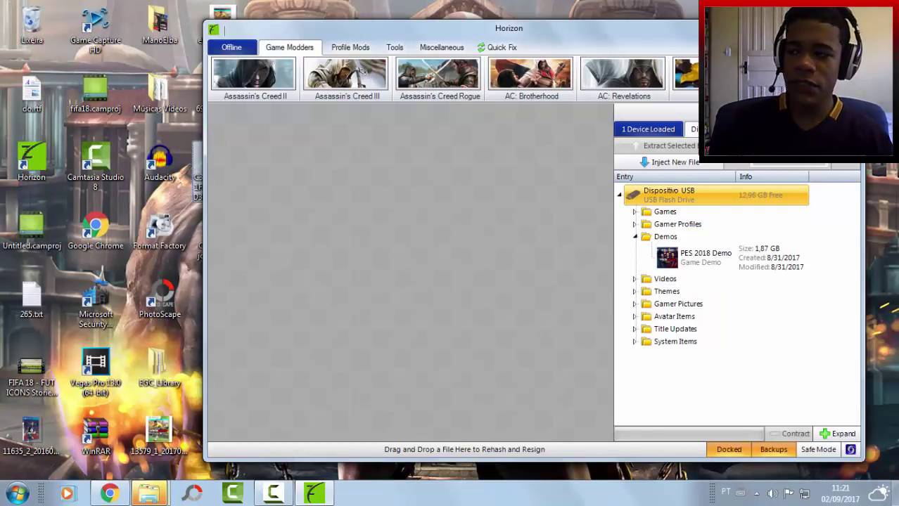
# Step: Look up the format option for removable disk F: in Windows Explorer without applying it, and put the drive windows away
pyautogui.moveTo(148, 496)
pyautogui.click(222, 450)
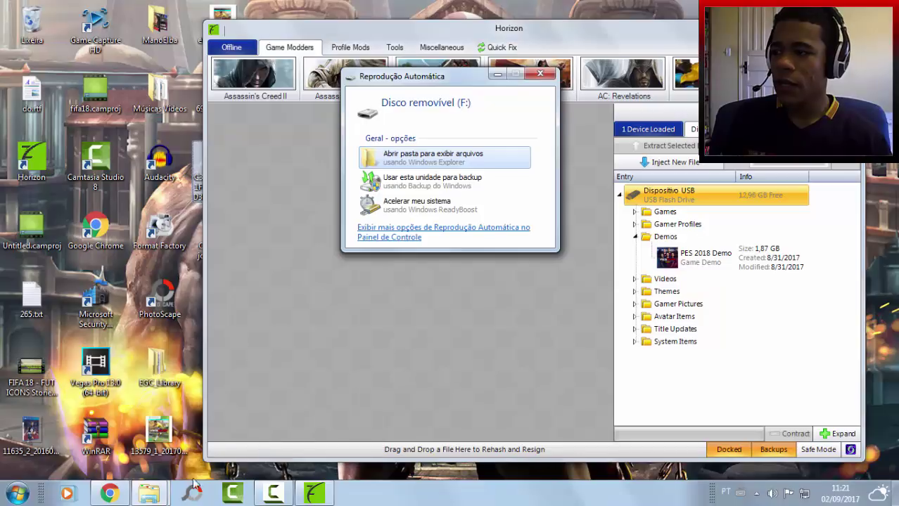
pyautogui.click(85, 422)
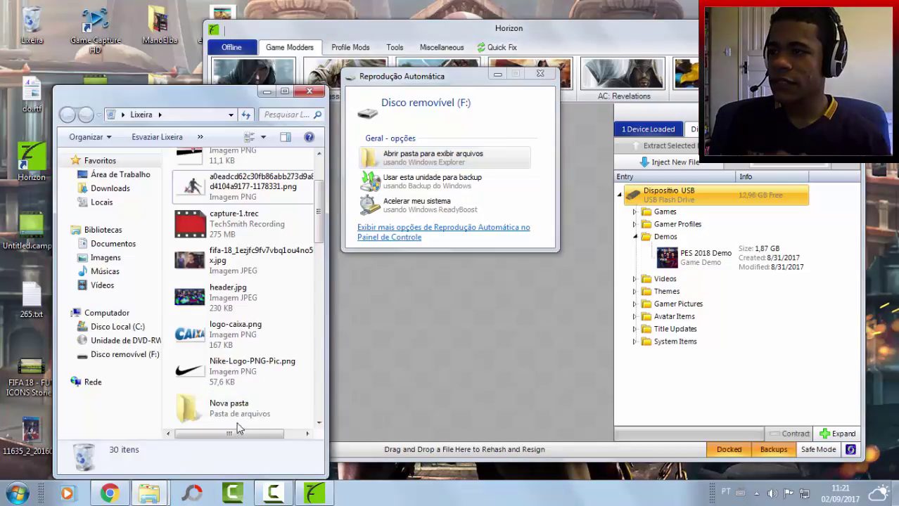
pyautogui.rightClick(109, 360)
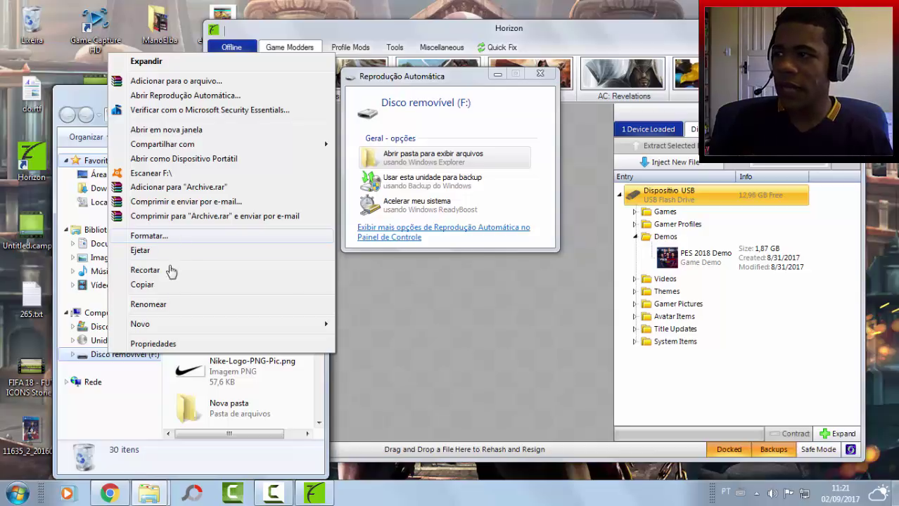
pyautogui.click(88, 110)
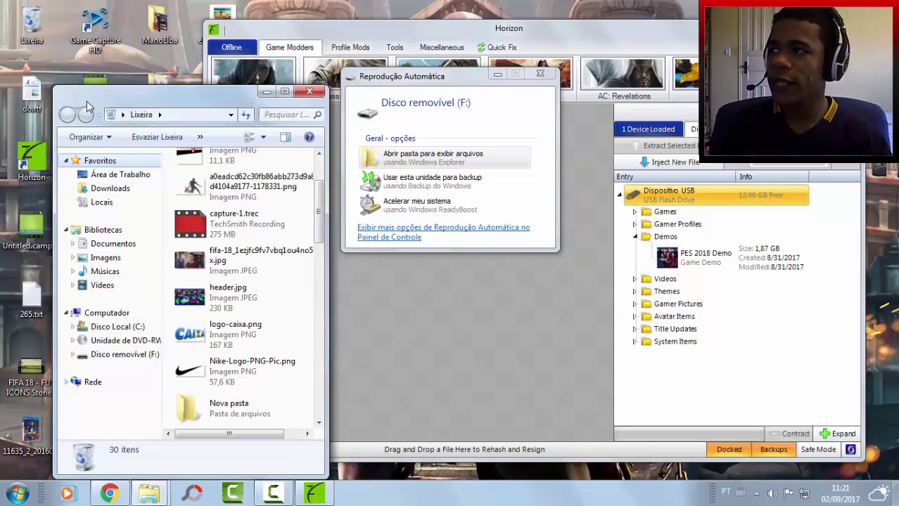
pyautogui.click(300, 92)
pyautogui.click(497, 74)
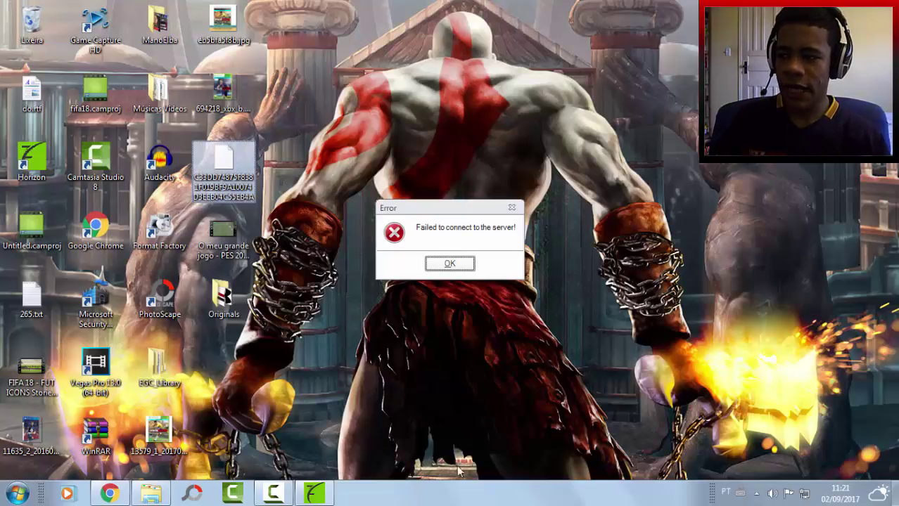
pyautogui.click(315, 493)
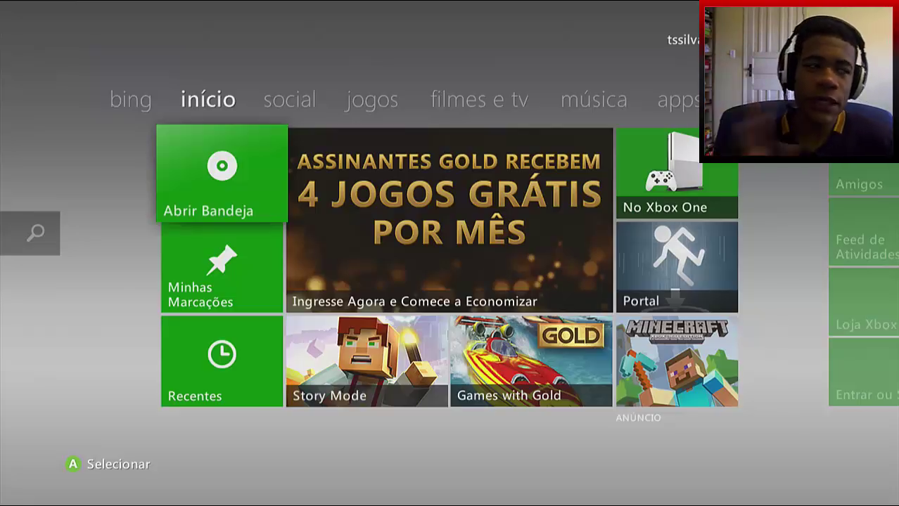
# Step: Switch to the Xbox 360 dashboard, open Meus Jogos in the jogos section and highlight PES 2018 Demo
pyautogui.press('Right')
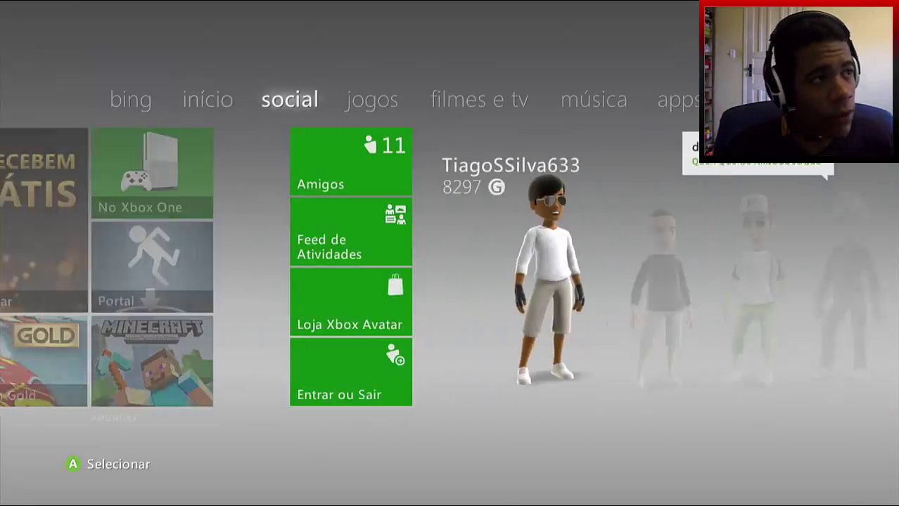
pyautogui.press('Right')
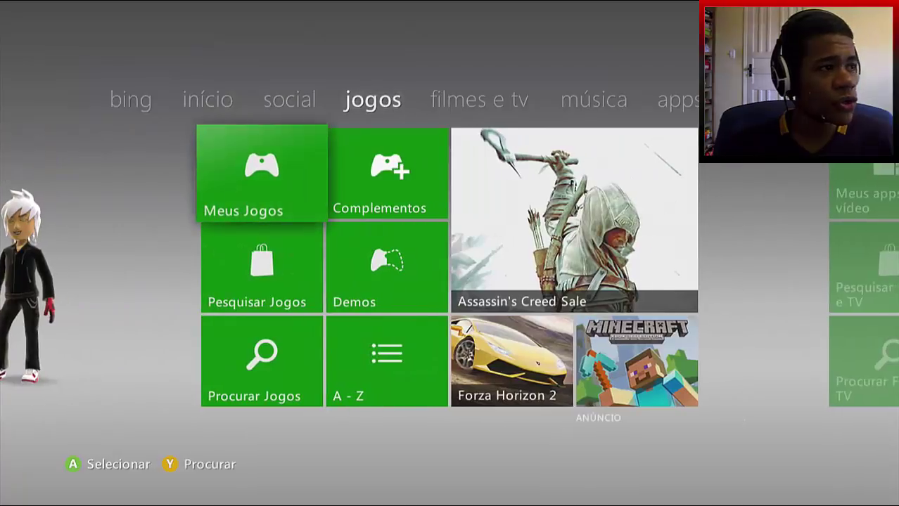
pyautogui.press('Return')
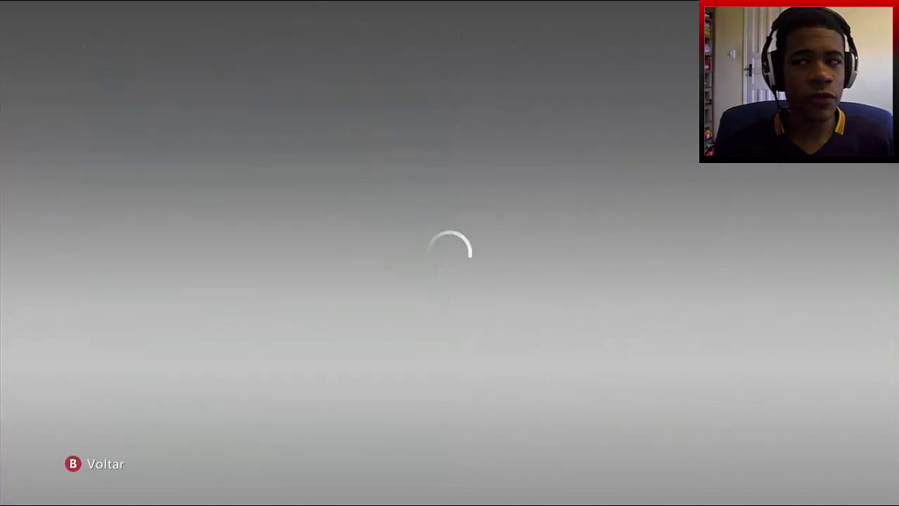
pyautogui.press('Right')
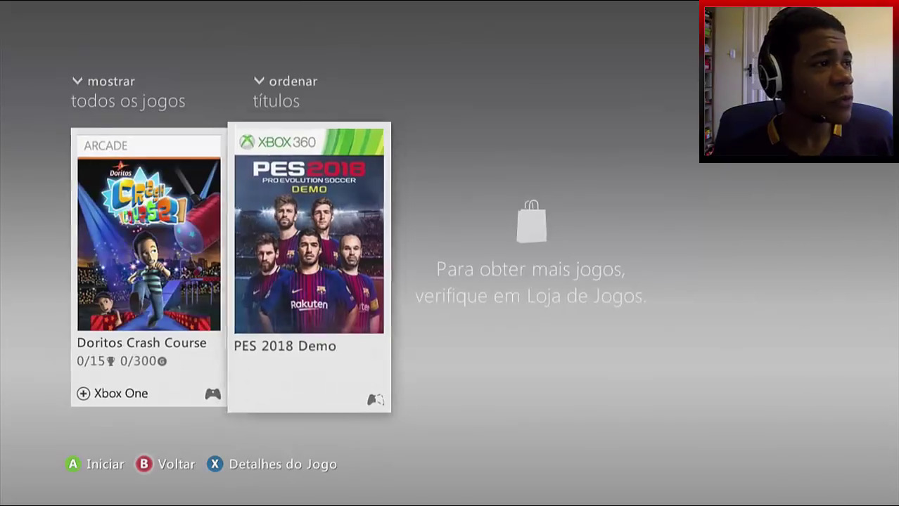
# Step: Go back to the jogos section, reopen Meus Jogos and highlight PES 2018 Demo again
pyautogui.press('Escape')
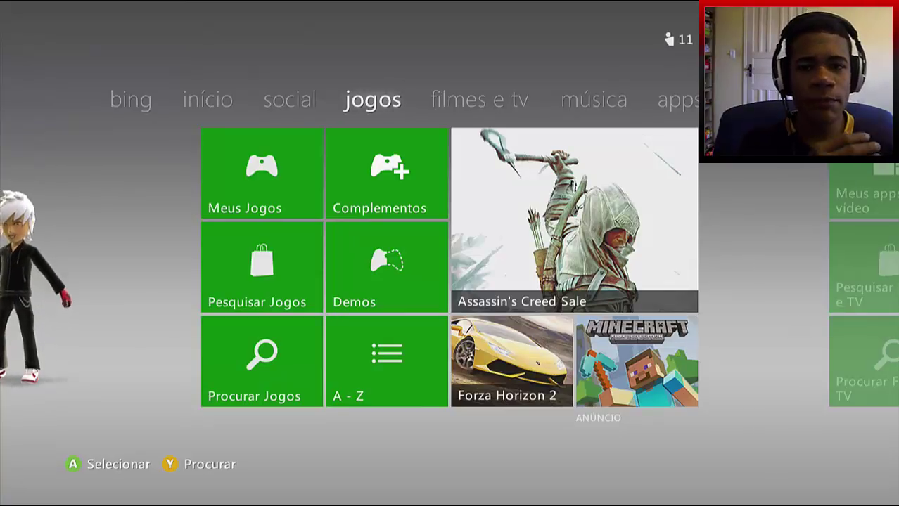
pyautogui.press('Left')
pyautogui.press('Return')
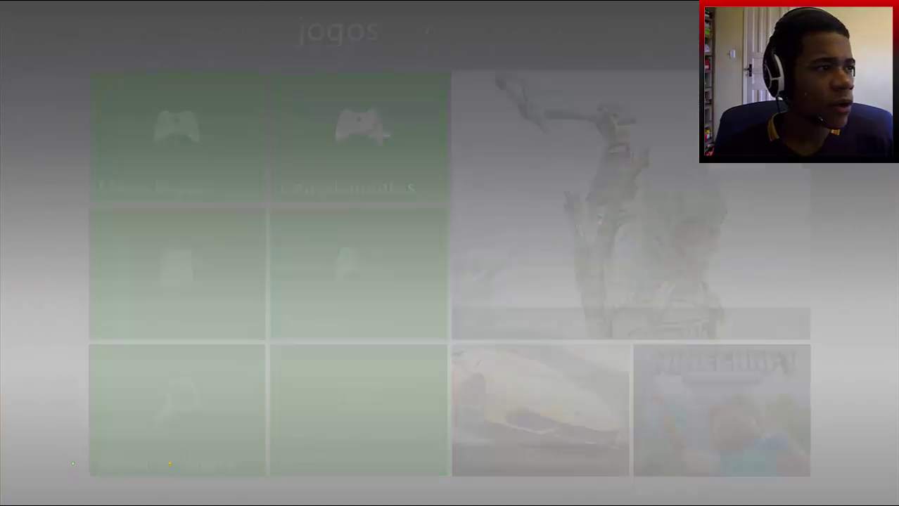
pyautogui.press('Right')
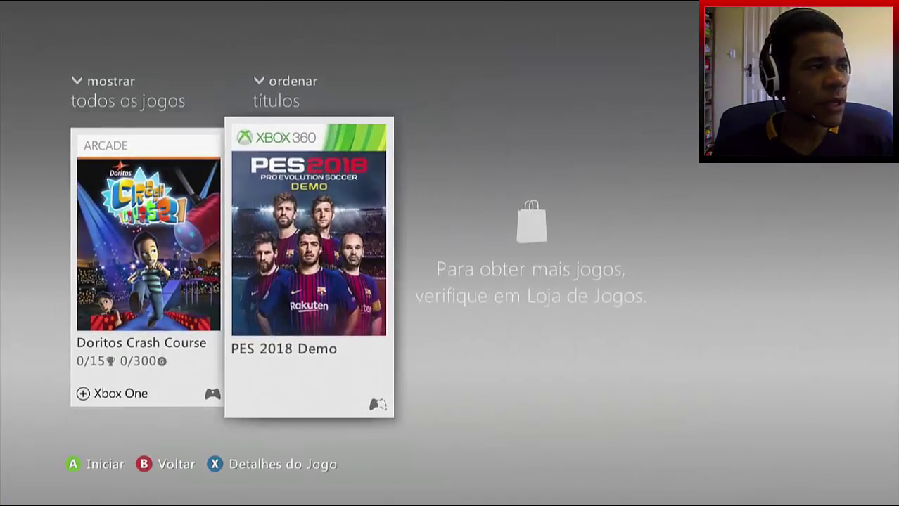